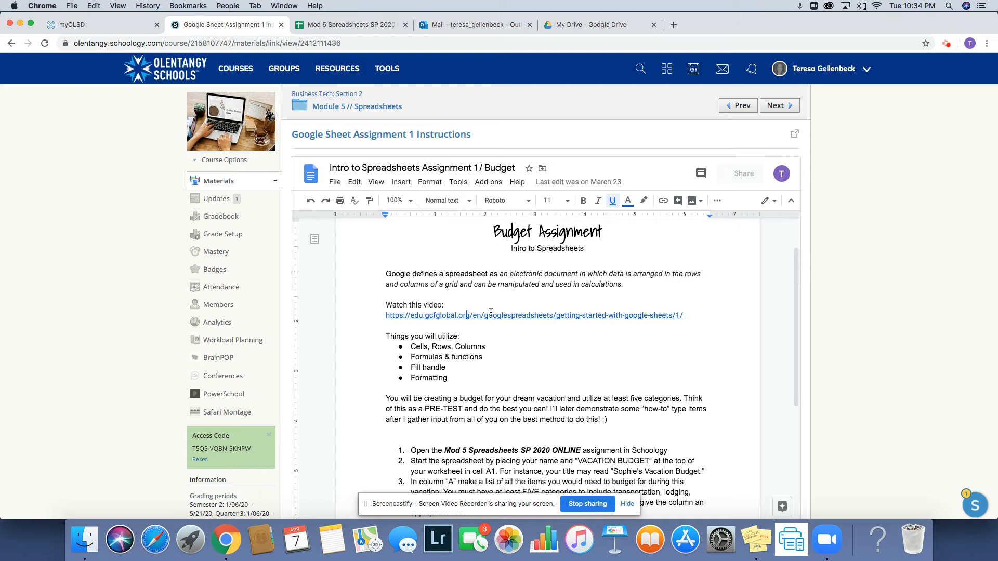
# - Switch to the Mod 5 Spreadsheets SP 2020 ONLINE spreadsheet and widen column A to fit the expense names
pyautogui.click(315, 22)
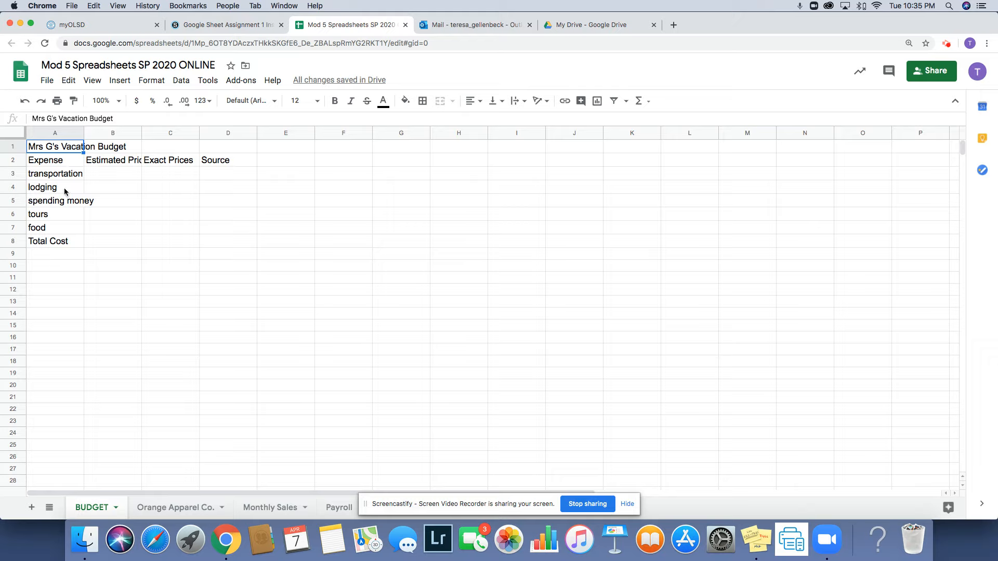
pyautogui.click(52, 133)
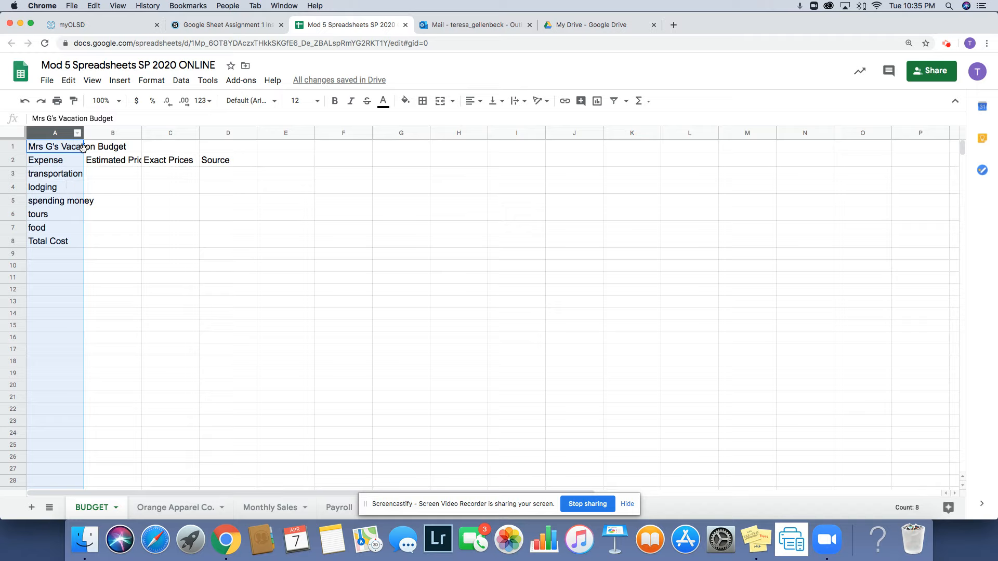
pyautogui.moveTo(83, 134); pyautogui.dragTo(100, 134)
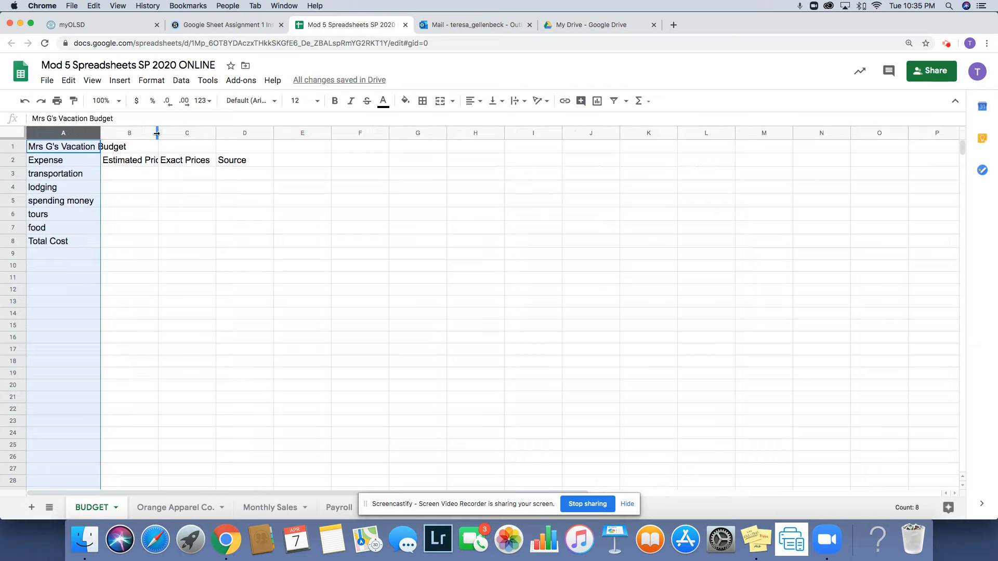
# - Wrap the text of the Estimated Prices heading in cell B2
pyautogui.moveTo(156, 134)
pyautogui.mouseDown()
pyautogui.moveTo(182, 135)
pyautogui.moveTo(157, 135)
pyautogui.mouseUp()
pyautogui.click(134, 162)
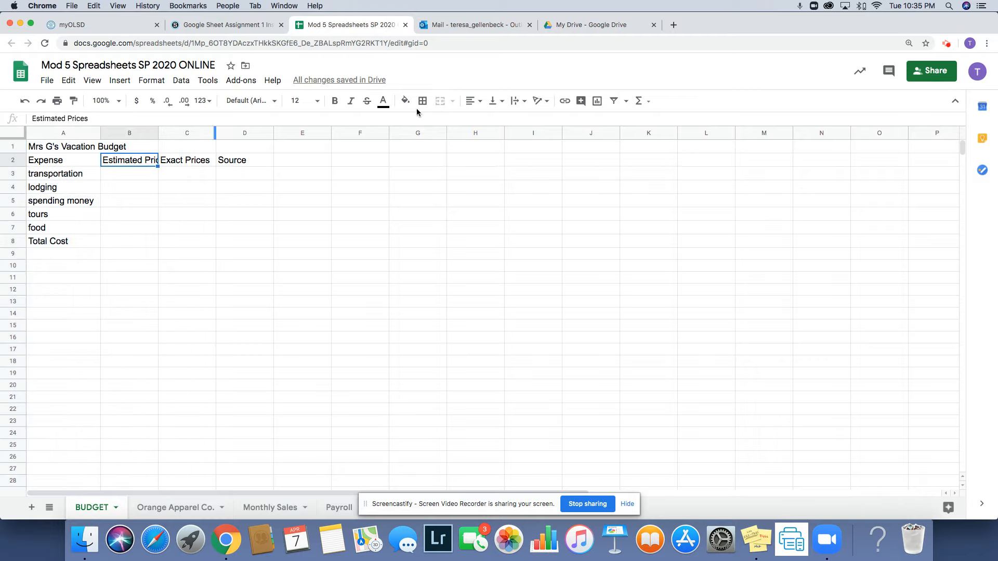
pyautogui.click(520, 101)
pyautogui.click(531, 120)
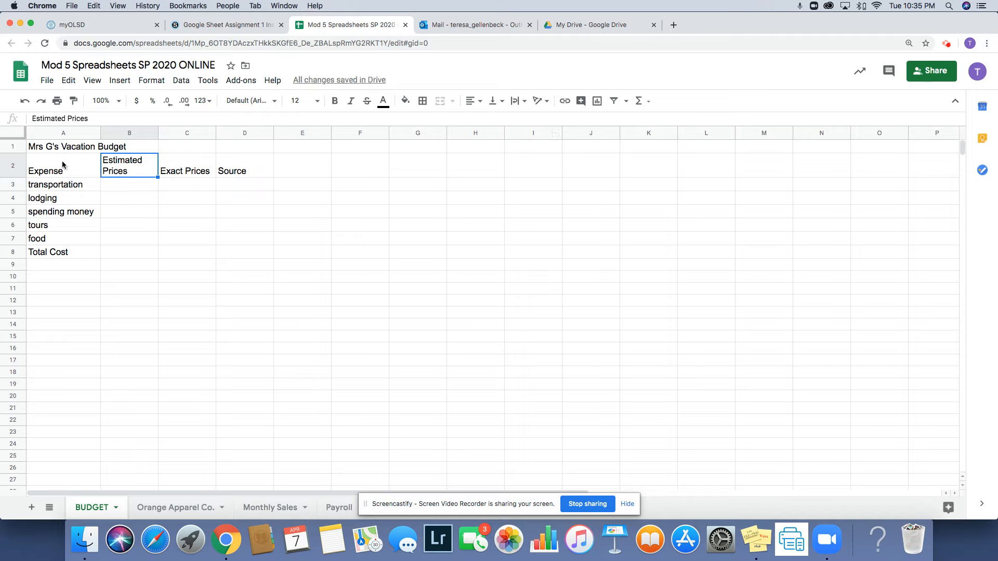
# - Enter estimated prices in column B: transportation 100, lodging 200, spending money 300, tours 100 and food 200
pyautogui.click(130, 186)
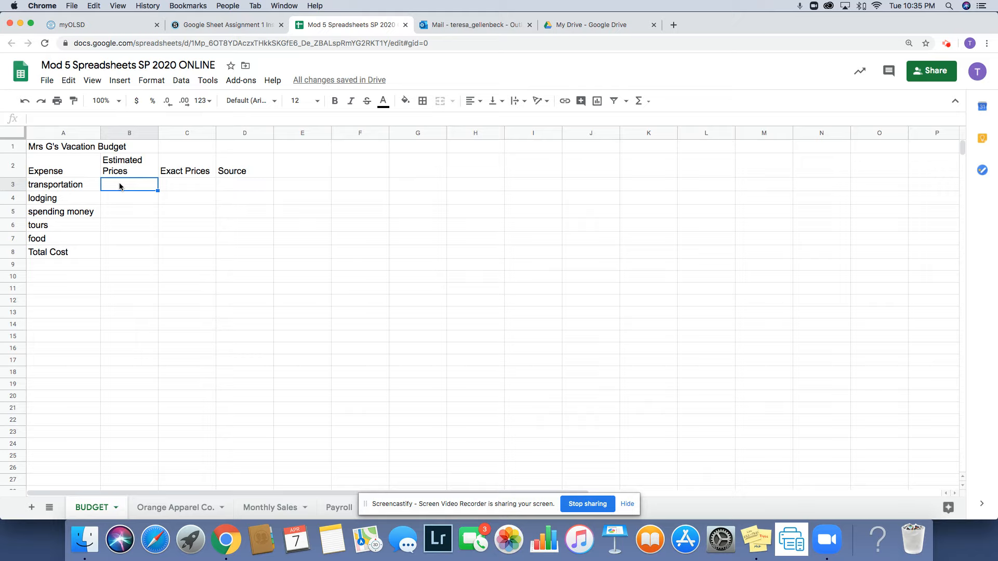
pyautogui.write('100')
pyautogui.press('Return')
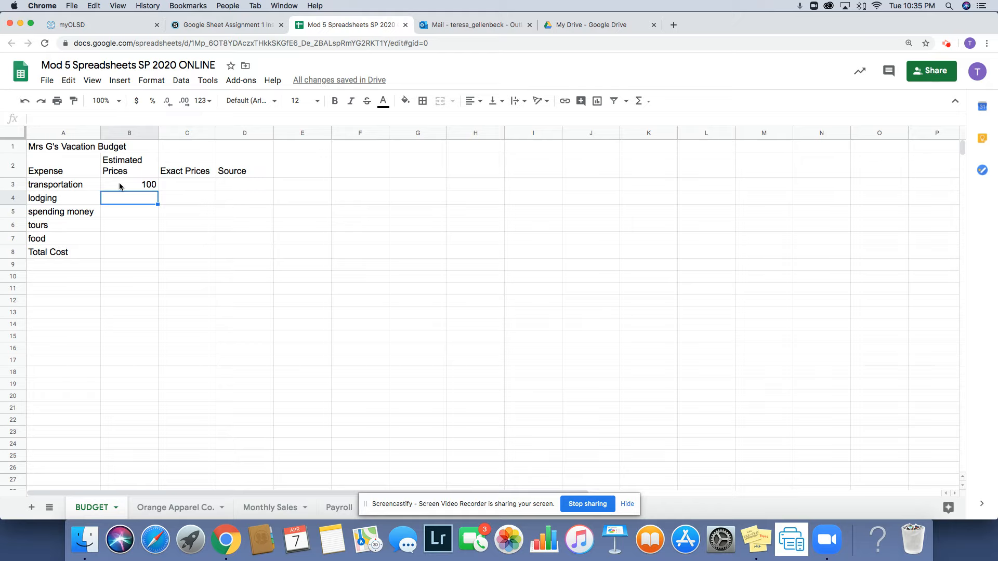
pyautogui.write('200')
pyautogui.press('Return')
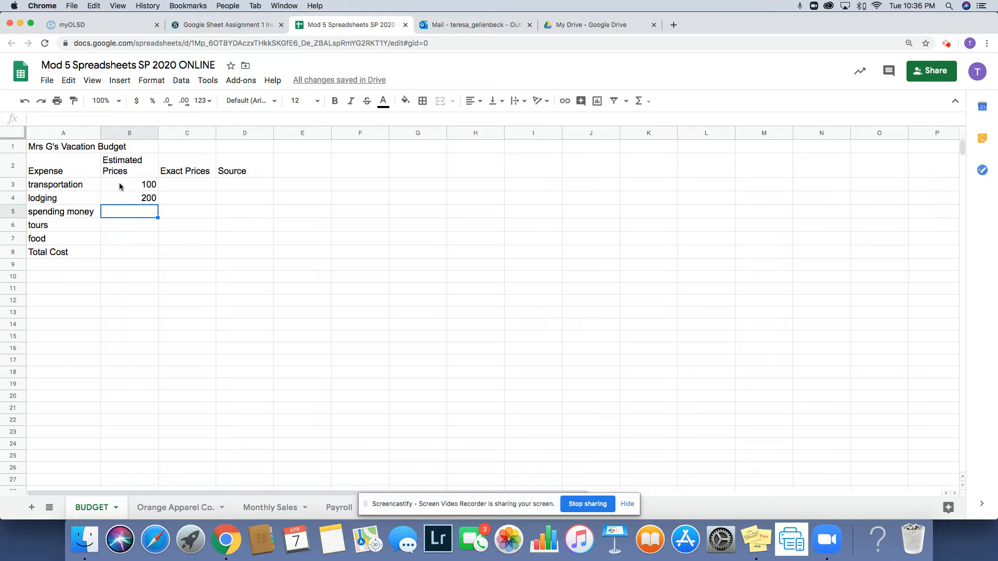
pyautogui.write('300')
pyautogui.press('Return')
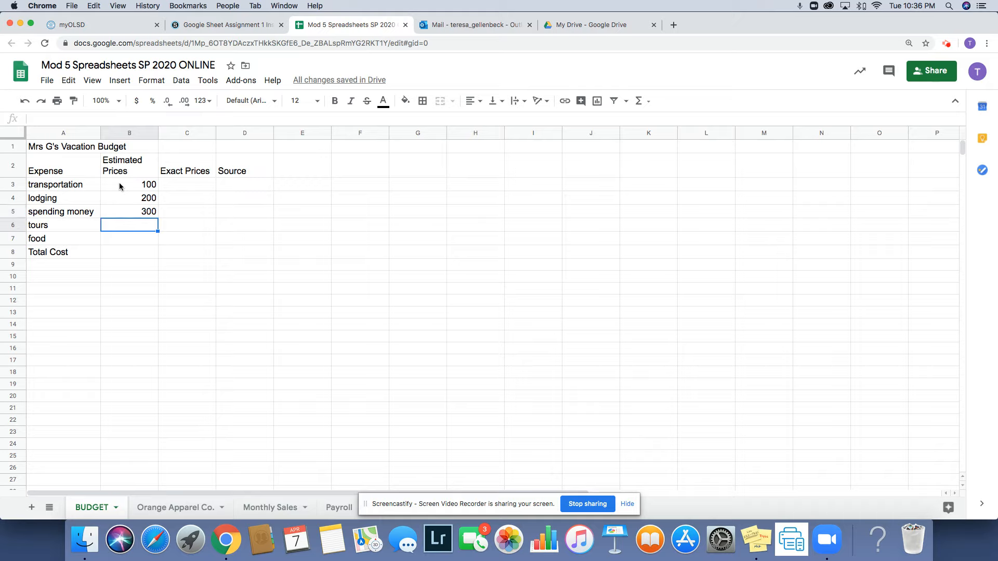
pyautogui.write('100')
pyautogui.press('Return')
pyautogui.click(144, 230)
pyautogui.click(146, 238)
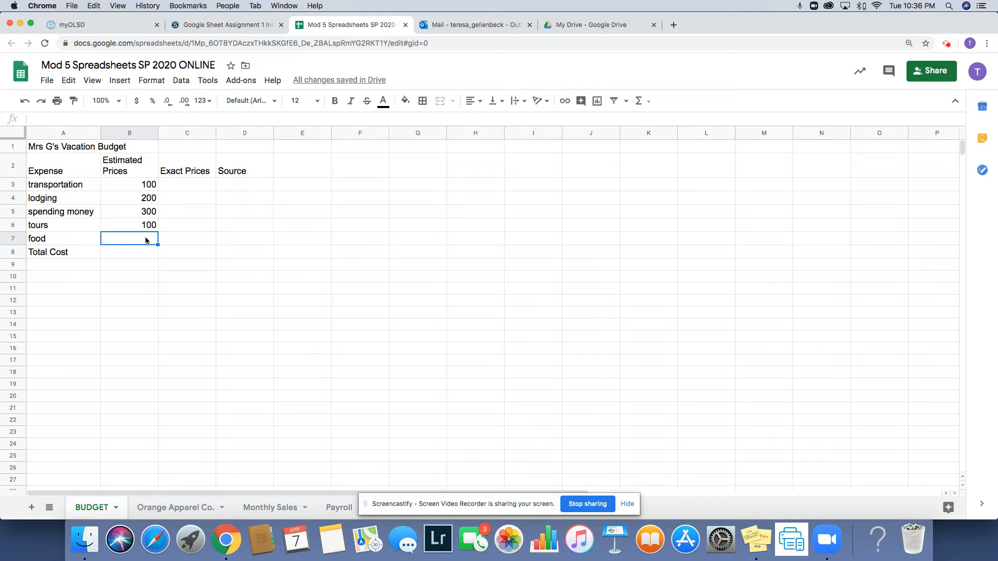
pyautogui.write('200')
pyautogui.press('Return')
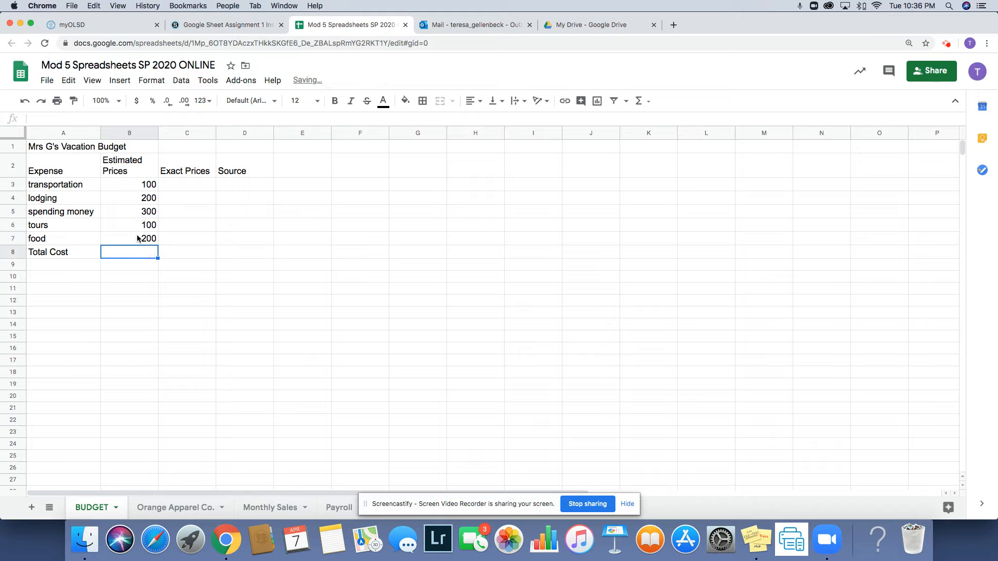
# - Format the whole Estimated Prices column B as currency
pyautogui.click(116, 132)
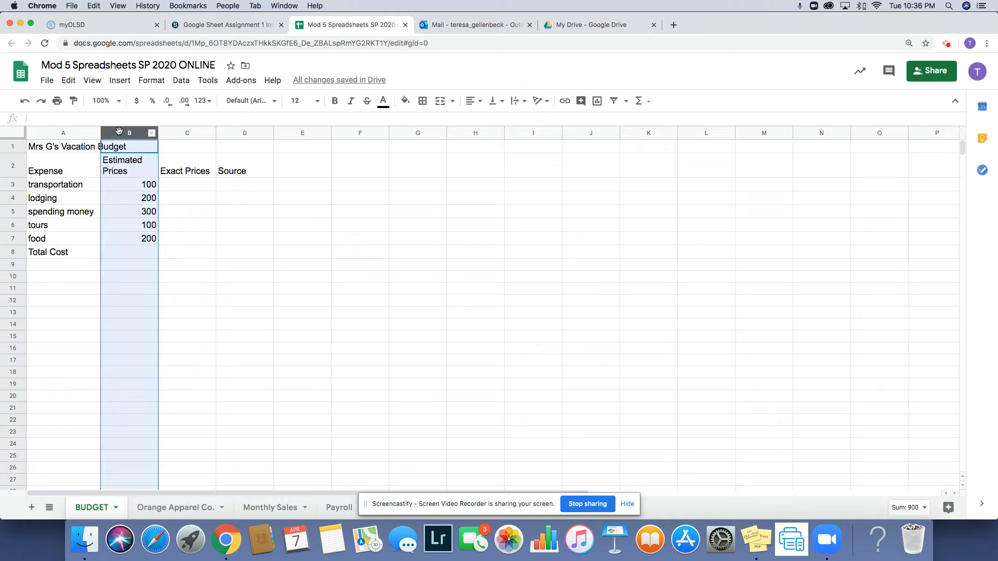
pyautogui.click(137, 102)
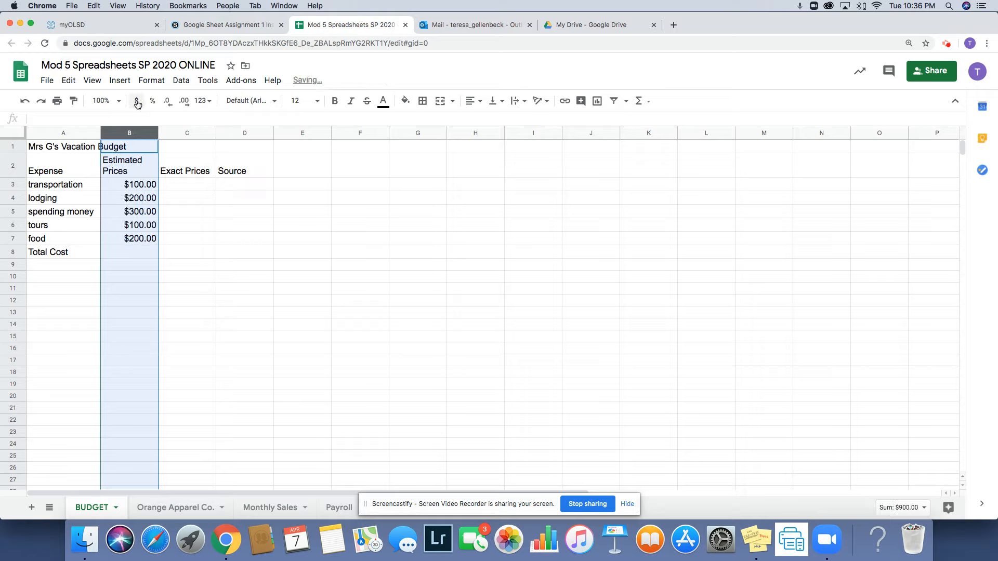
pyautogui.click(166, 135)
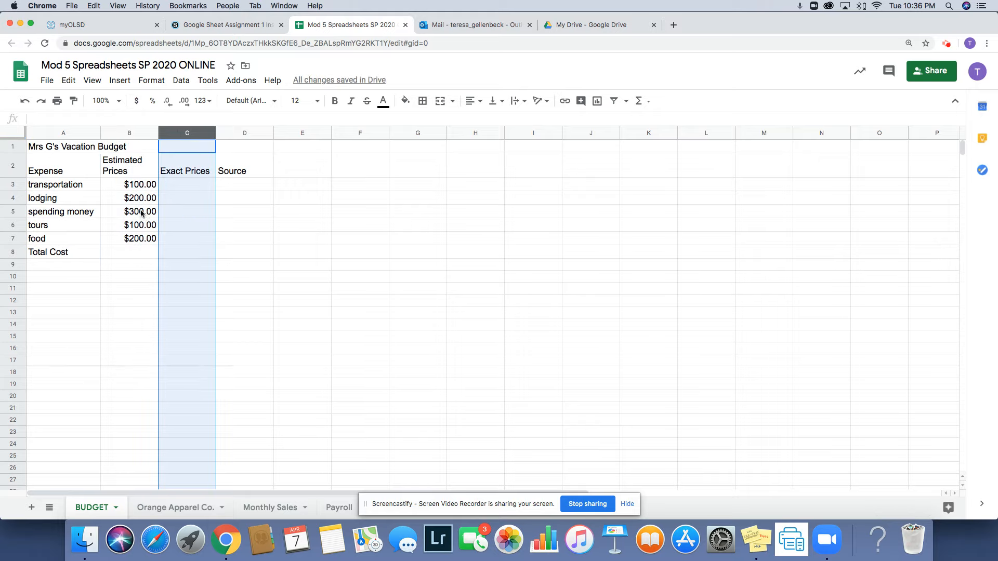
# - Calculate the total of the estimated prices in cell B8 with the formula =SUM(B3:B7)
pyautogui.click(141, 253)
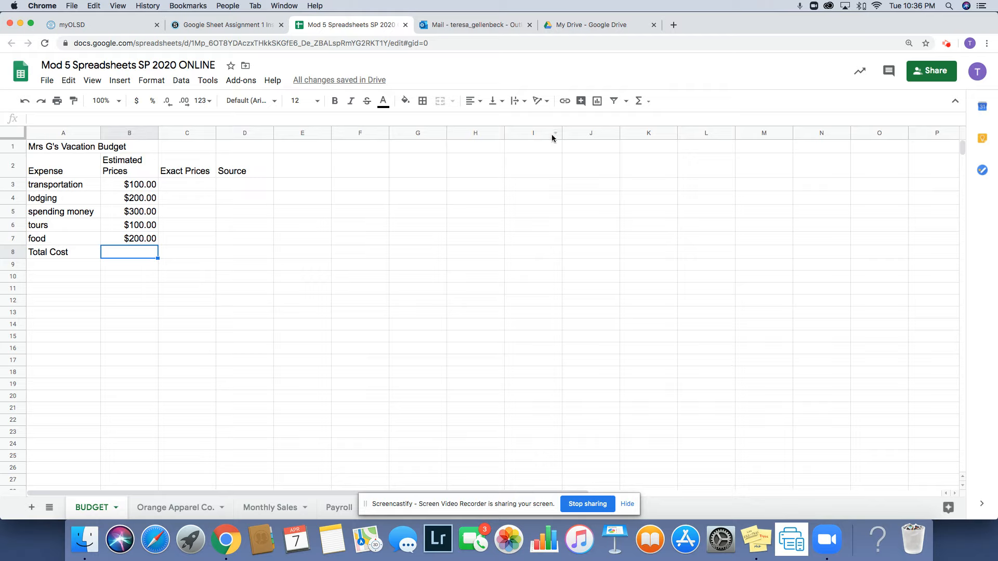
pyautogui.click(638, 100)
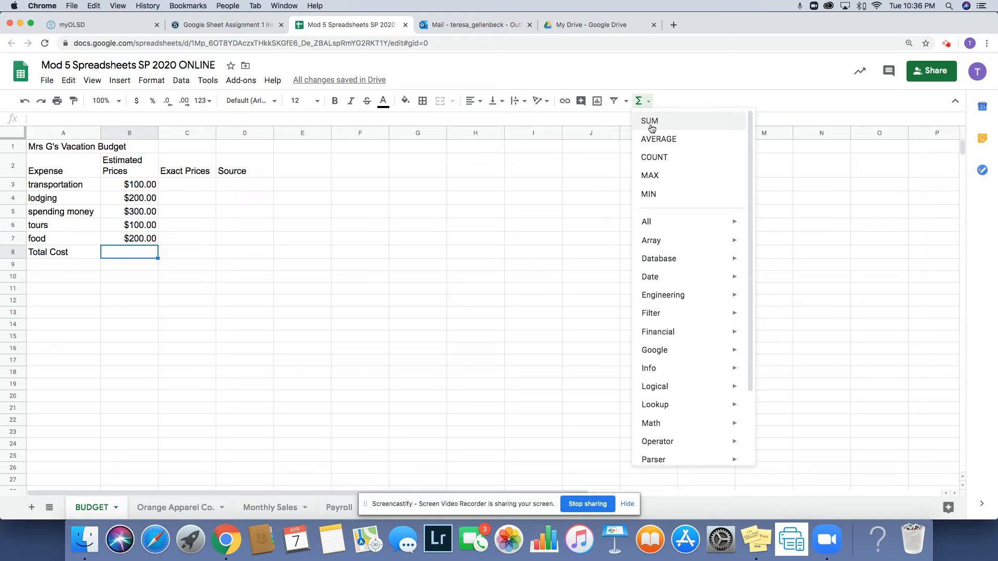
pyautogui.click(130, 257)
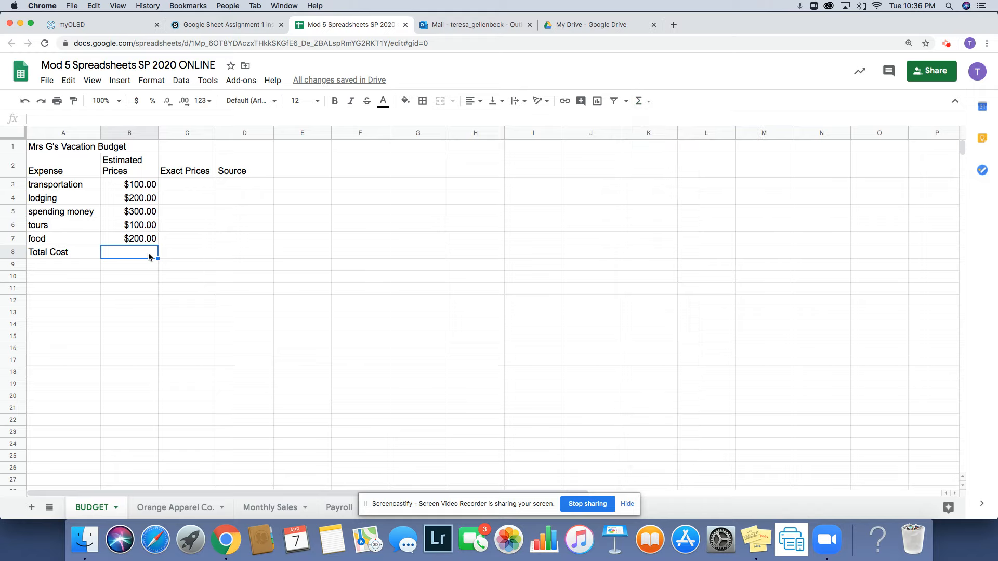
pyautogui.write('=')
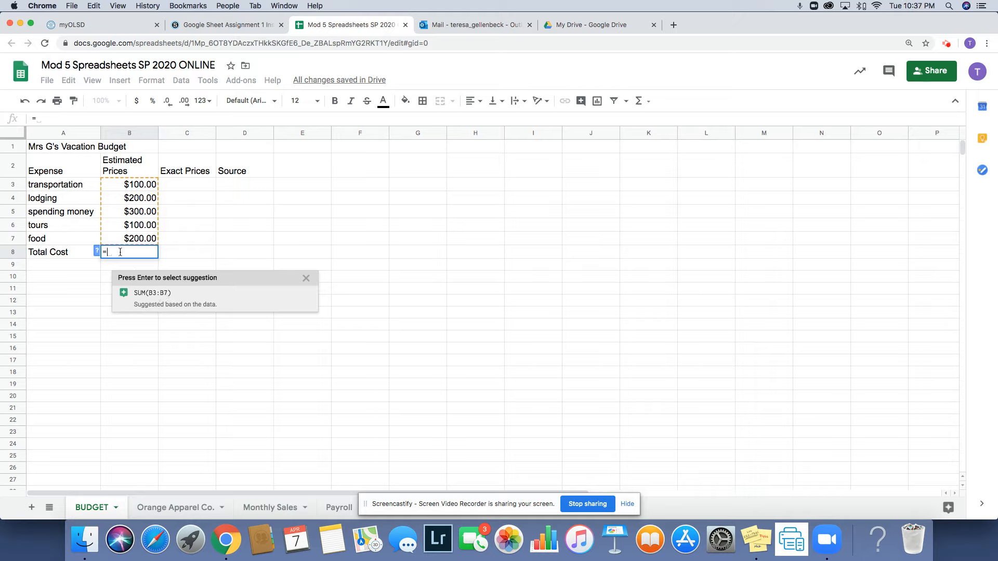
pyautogui.write('SUM')
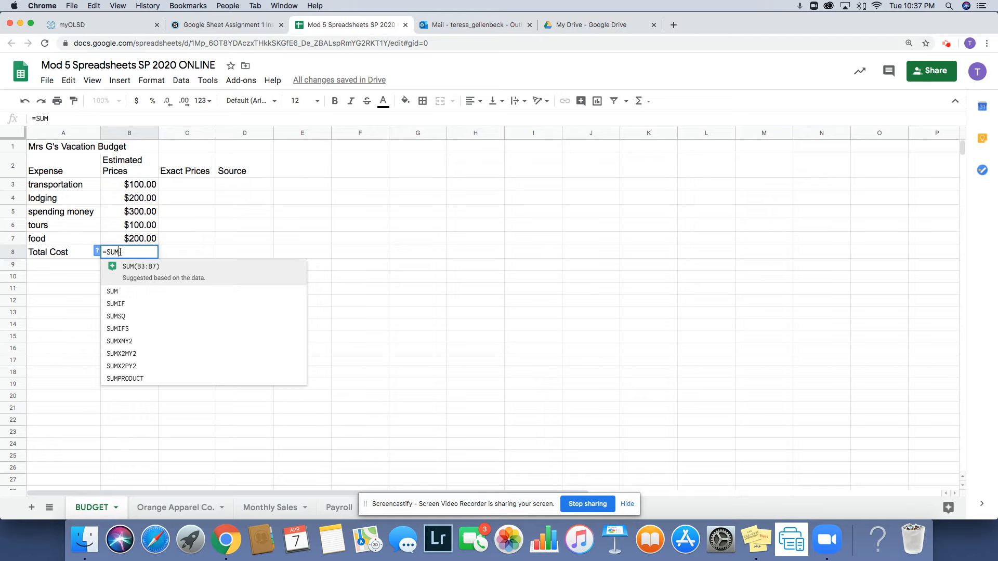
pyautogui.write('(')
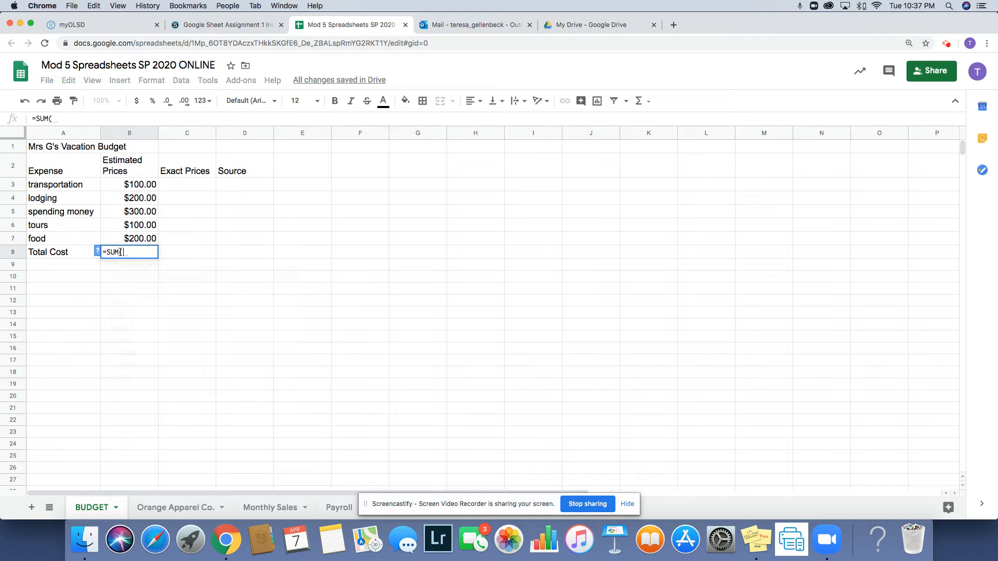
pyautogui.moveTo(126, 186); pyautogui.dragTo(127, 241)
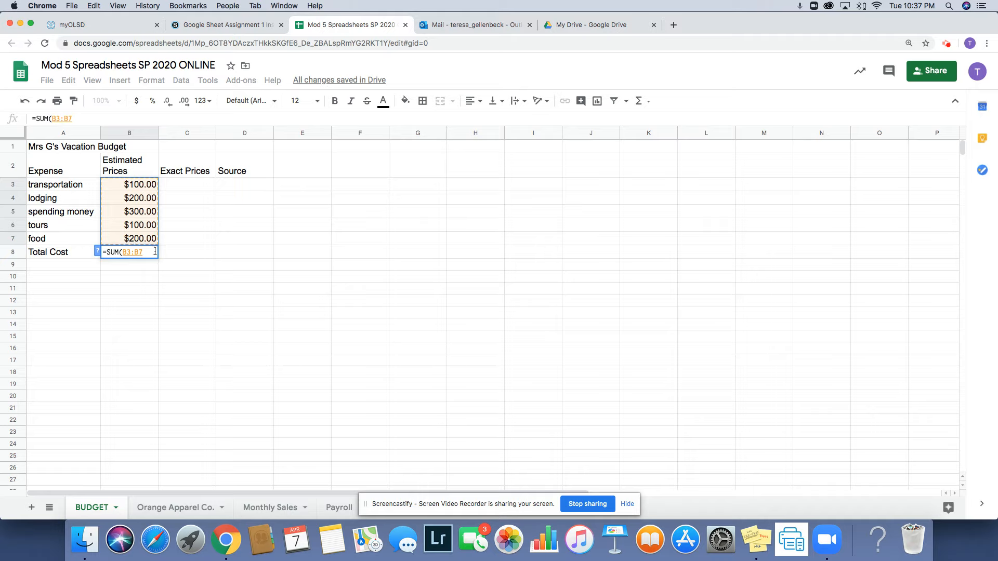
pyautogui.write(')')
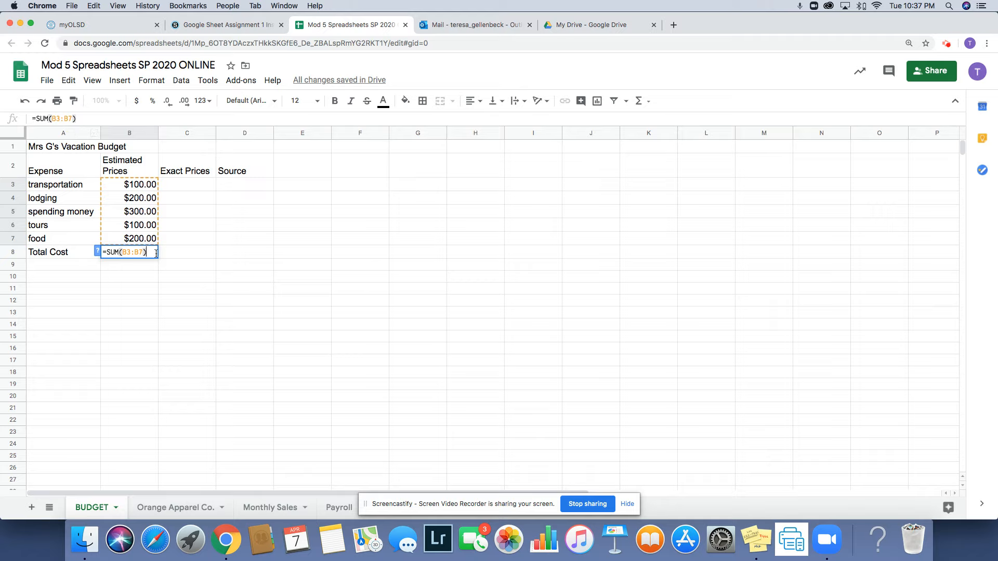
pyautogui.press('Return')
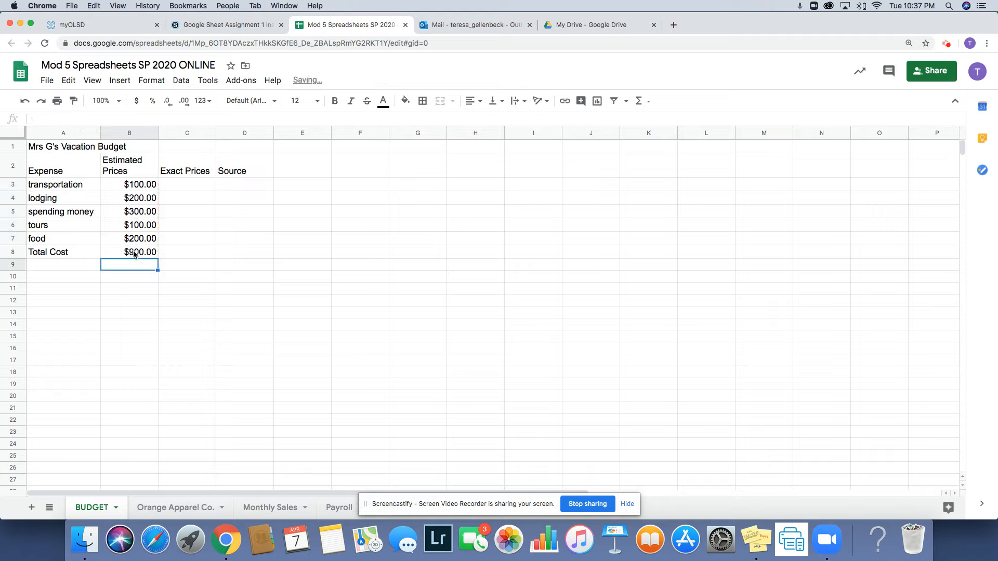
pyautogui.click(145, 253)
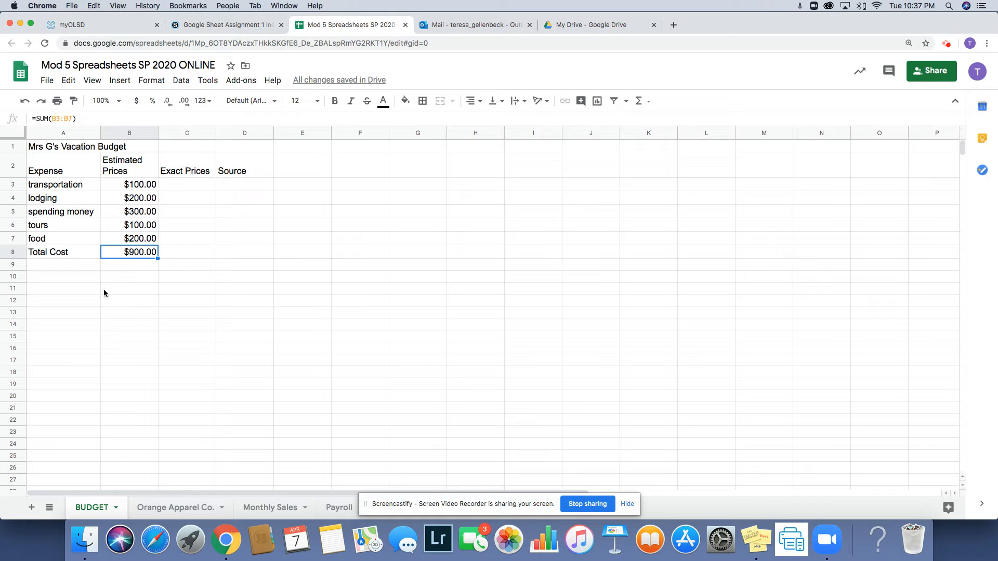
# - Enter Marriot.com as the source for lodging in cell D4
pyautogui.click(176, 190)
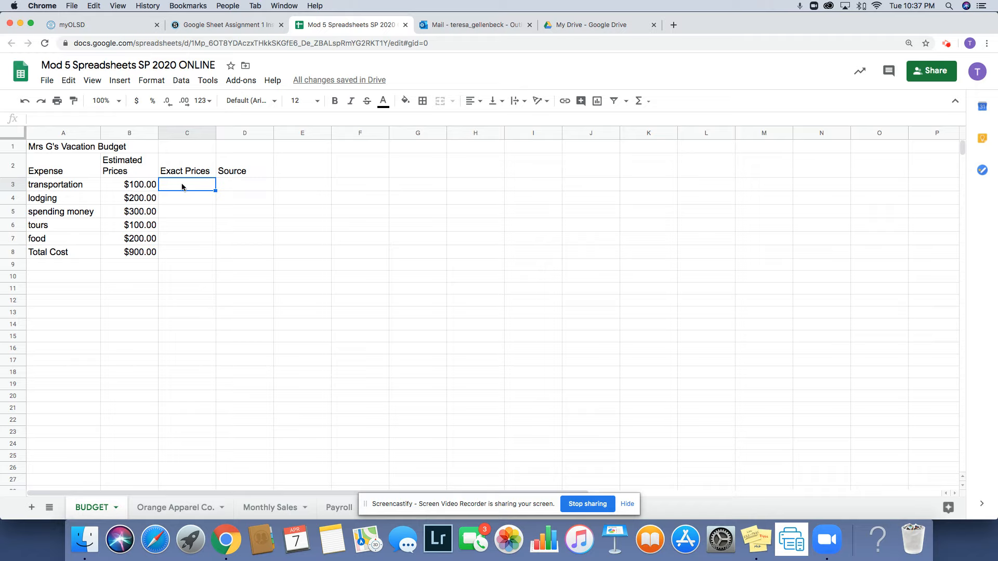
pyautogui.click(235, 187)
pyautogui.click(235, 200)
pyautogui.write('Marriot.com')
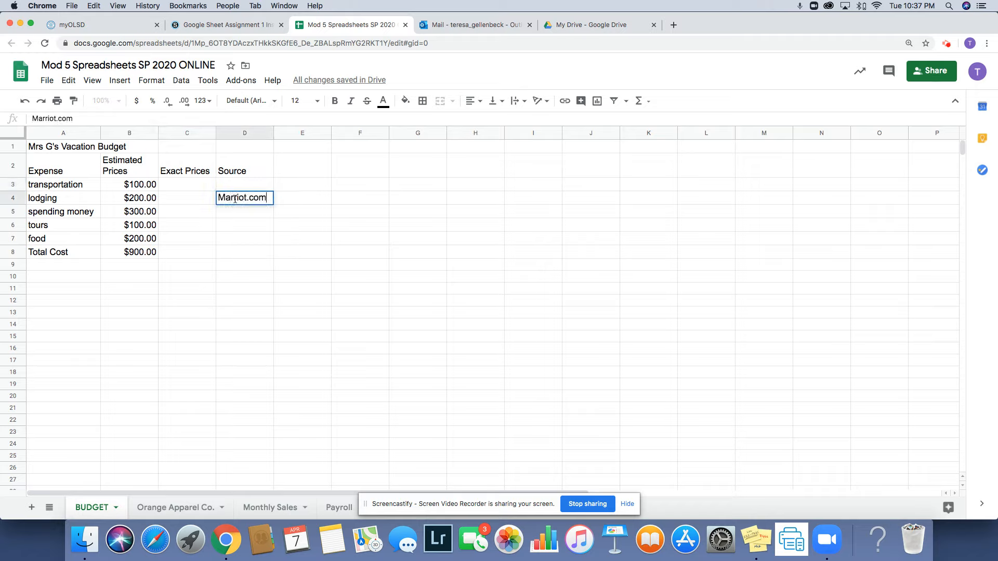
pyautogui.press('Return')
pyautogui.click(202, 203)
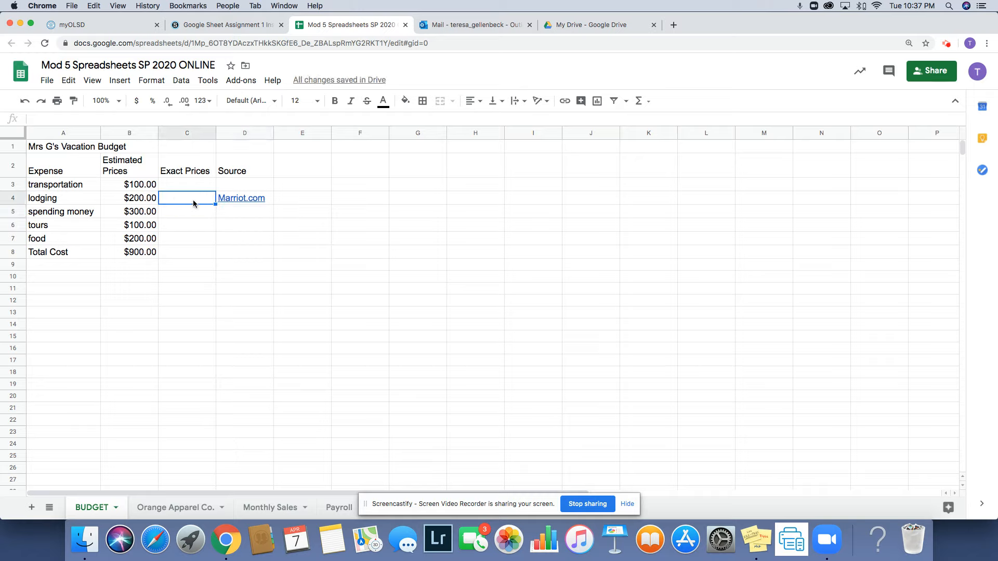
pyautogui.click(149, 185)
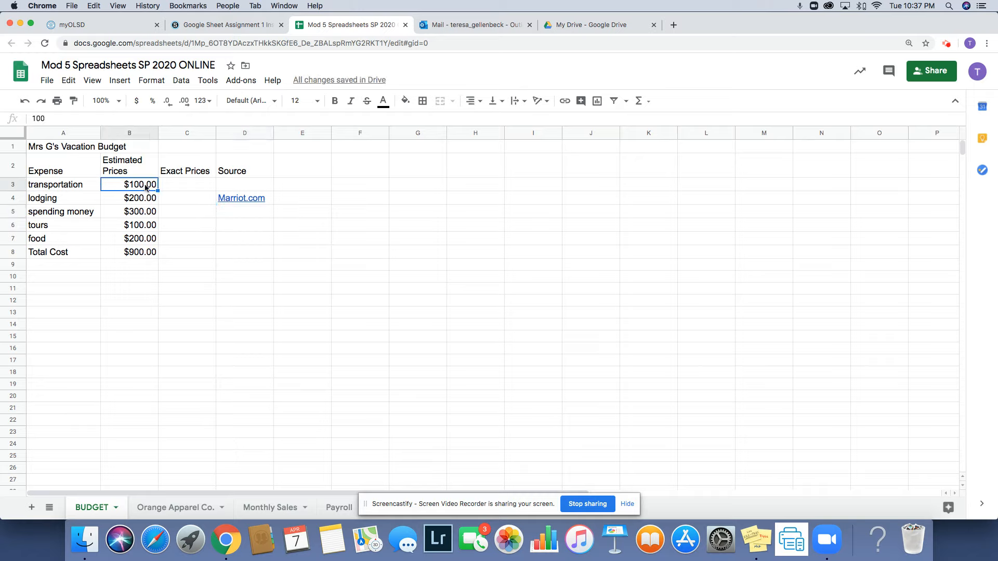
pyautogui.click(190, 253)
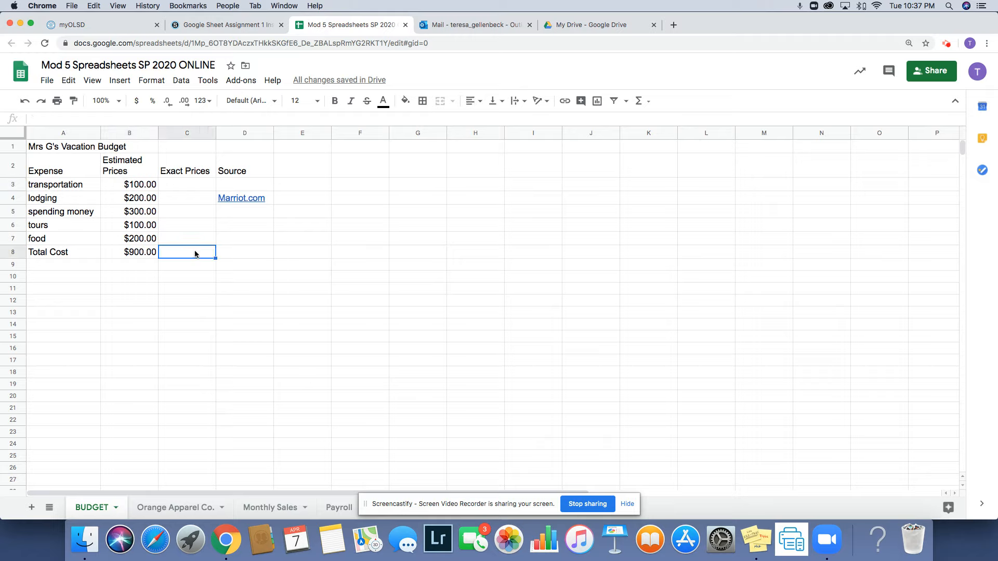
pyautogui.click(151, 254)
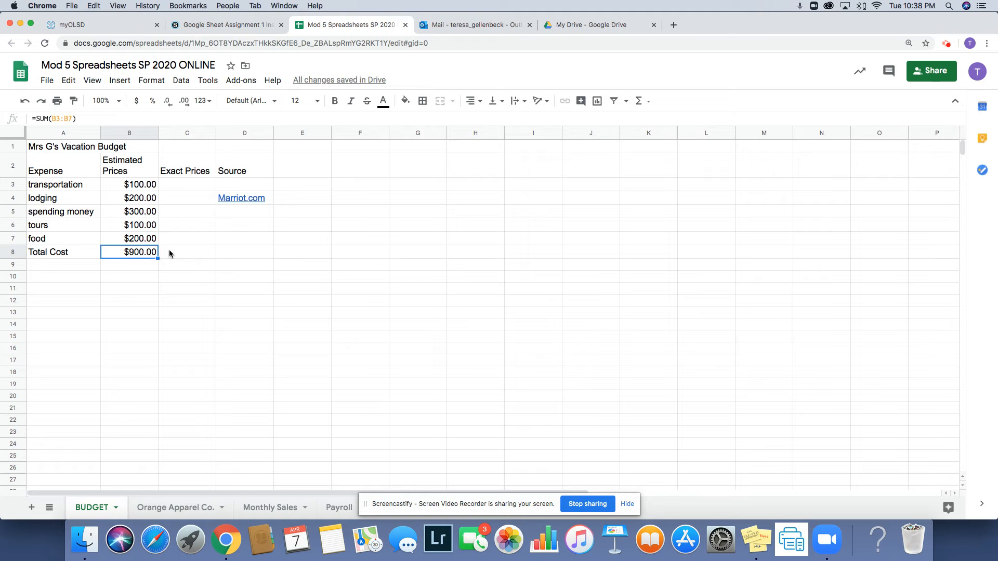
# - Check the formatting requirements in the assignment instructions, and merge and center the budget title across cells A1 to D1
pyautogui.click(242, 25)
pyautogui.scroll(-8, 454, 334)
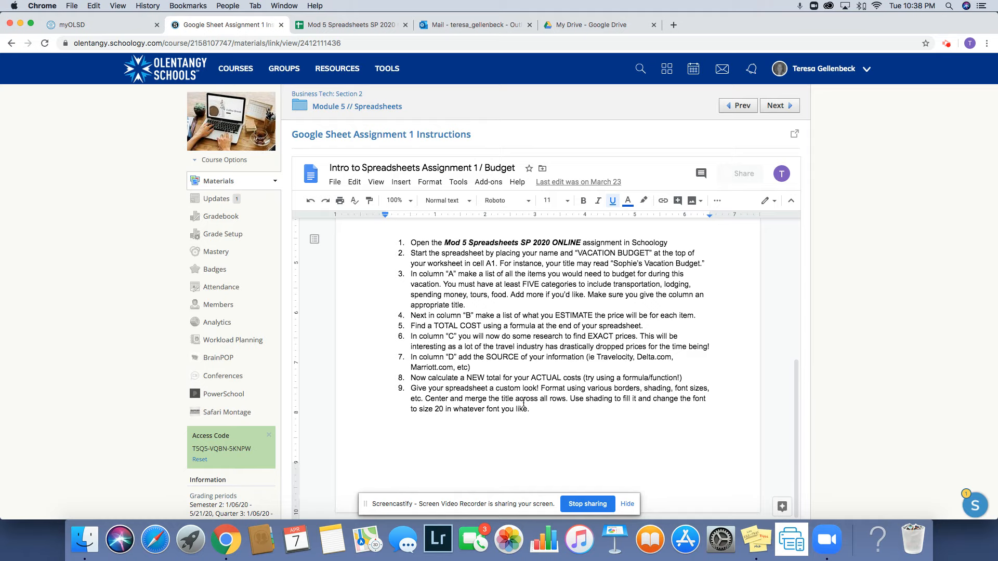
pyautogui.click(345, 25)
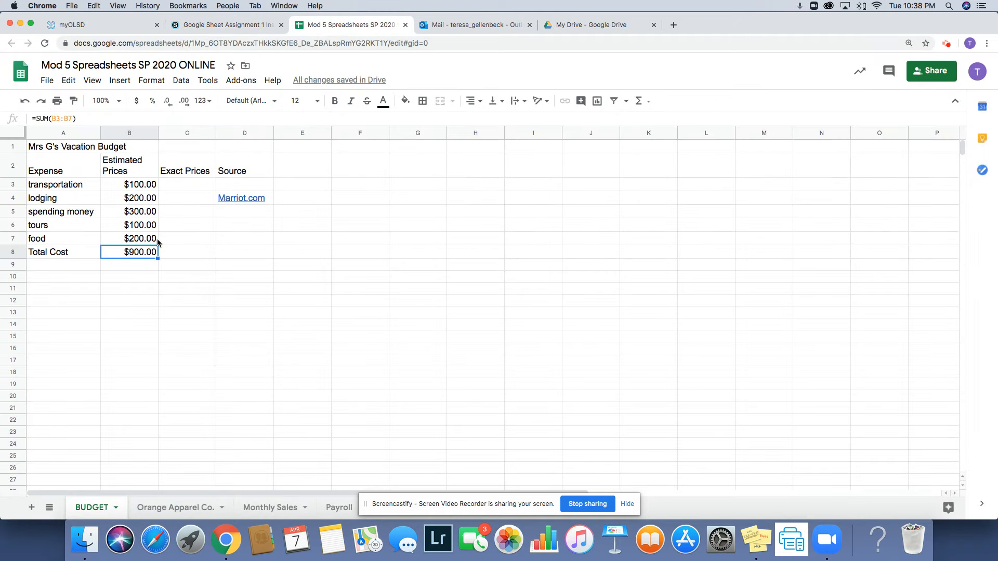
pyautogui.moveTo(55, 148); pyautogui.dragTo(231, 152)
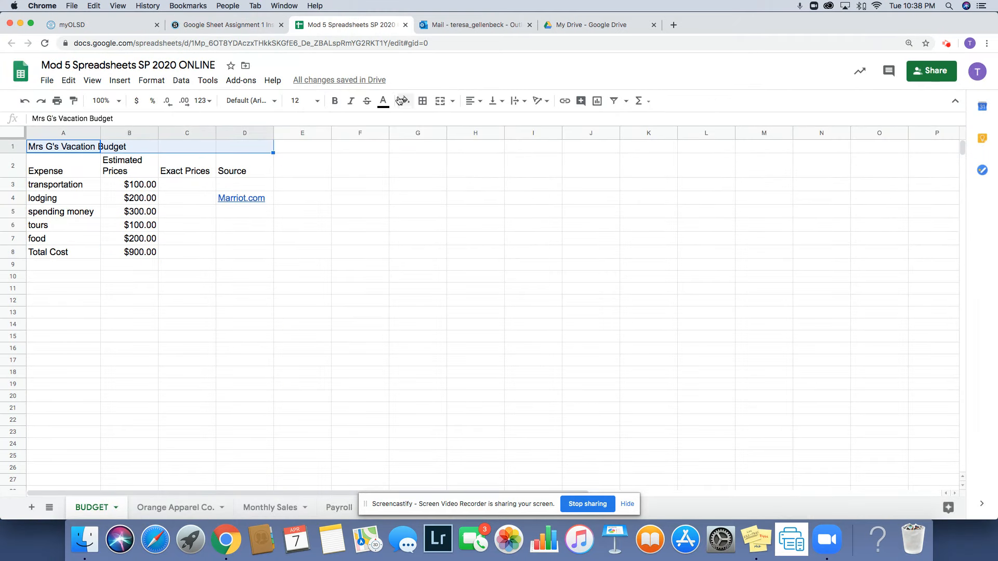
pyautogui.click(444, 104)
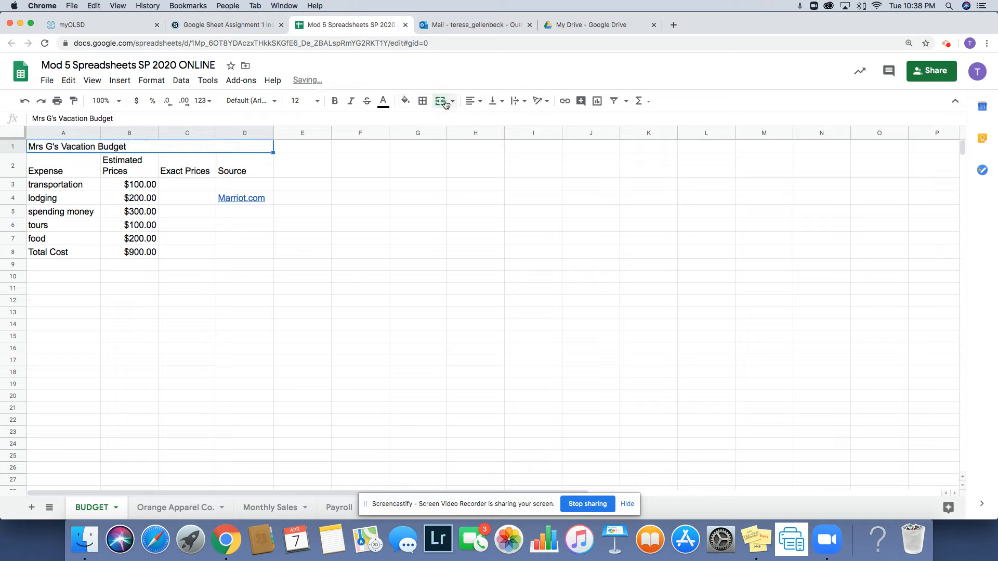
pyautogui.click(479, 102)
pyautogui.click(487, 120)
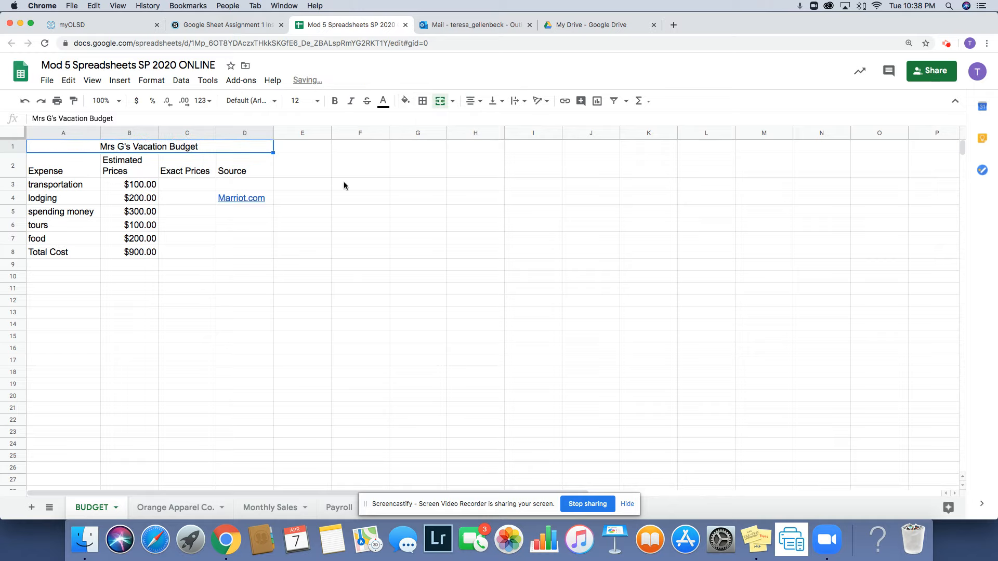
# - Set the merged budget title to font size 16 and color its text blue
pyautogui.click(271, 226)
pyautogui.click(109, 150)
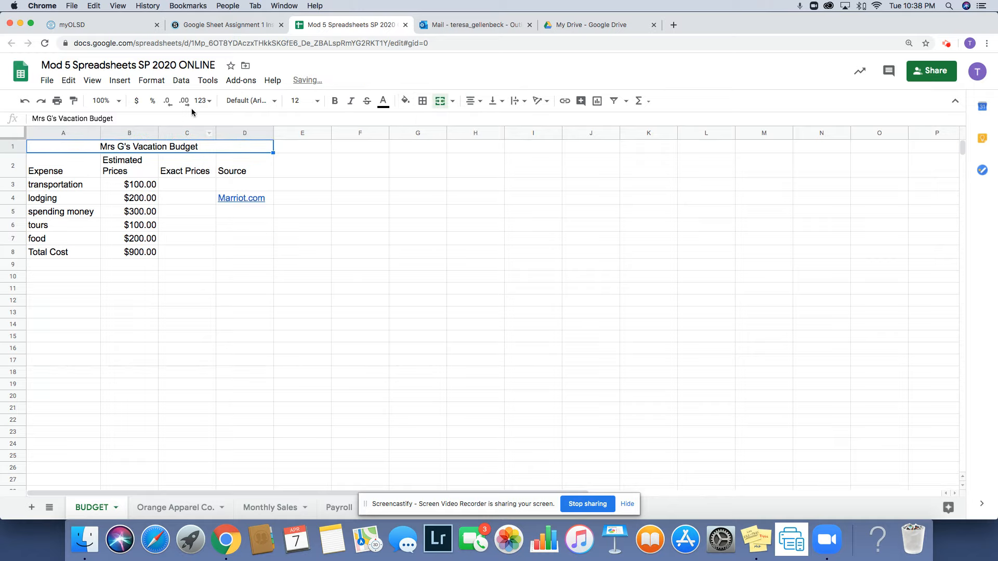
pyautogui.click(295, 102)
pyautogui.press('Return')
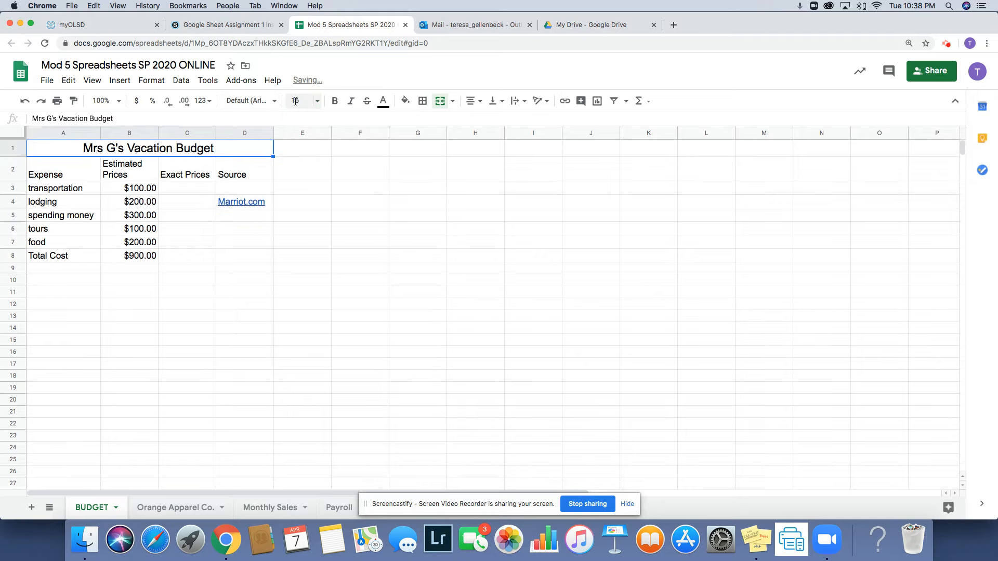
pyautogui.click(383, 101)
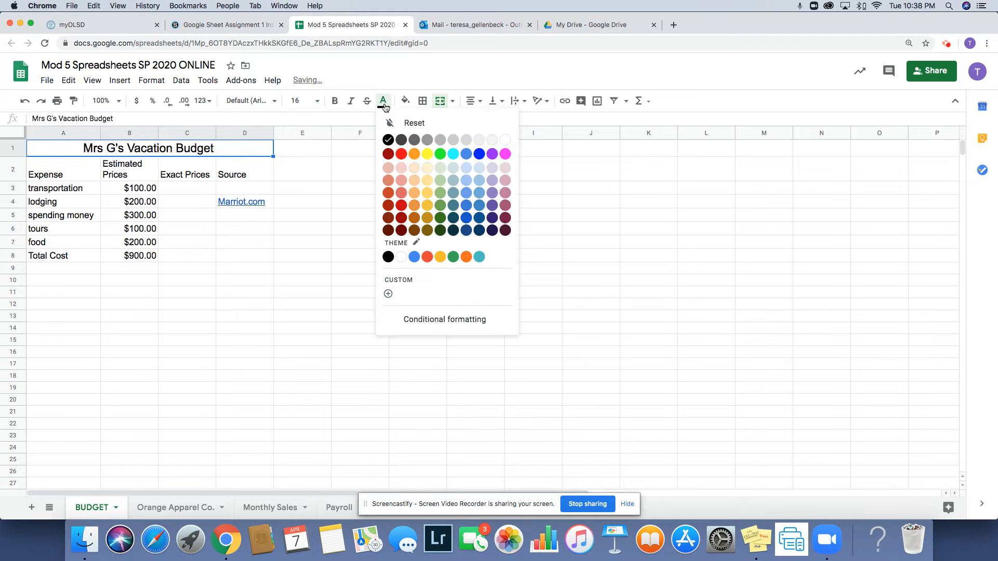
pyautogui.click(466, 154)
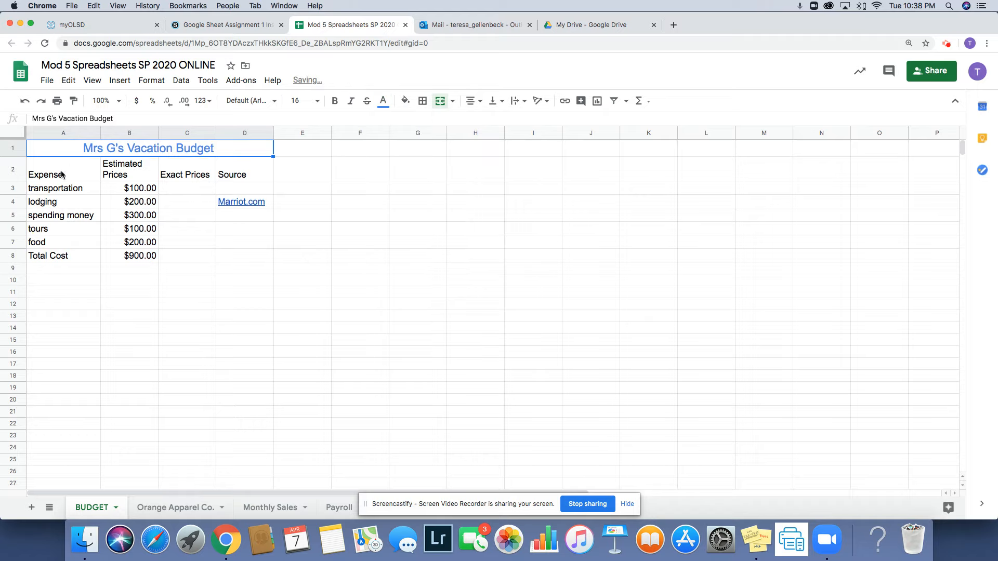
# - Center the column headings in cells A2 to D2 horizontally
pyautogui.moveTo(61, 174); pyautogui.dragTo(229, 174)
pyautogui.click(477, 104)
pyautogui.click(488, 123)
pyautogui.click(317, 100)
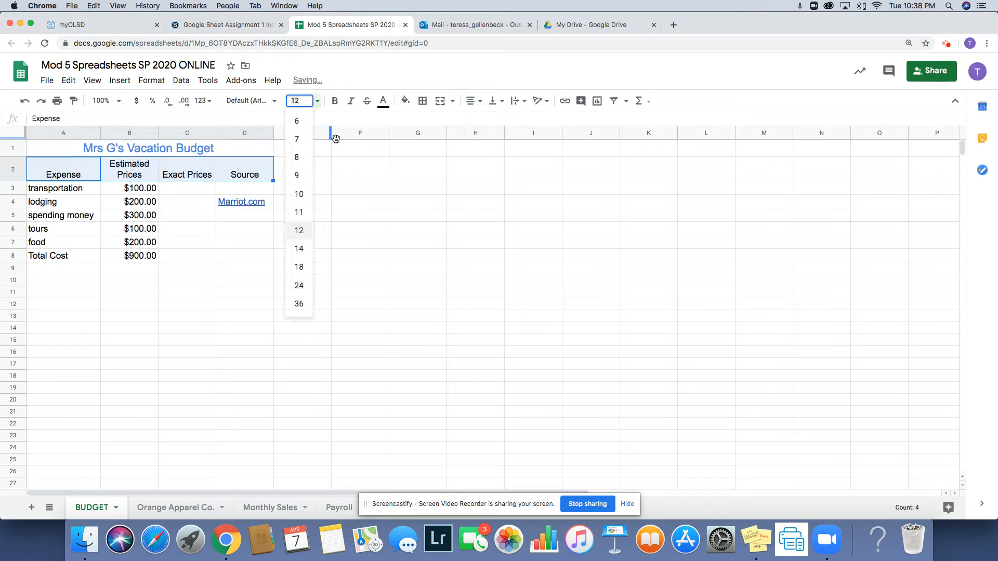
pyautogui.click(343, 176)
# - Fill the heading cells A2 to D2 with a light blue background
pyautogui.moveTo(62, 173); pyautogui.dragTo(238, 173)
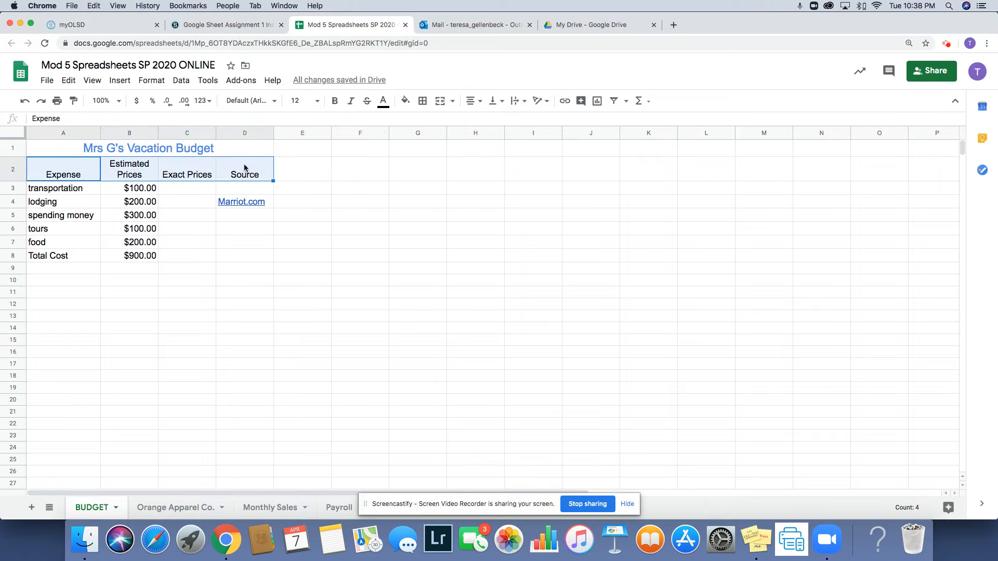
pyautogui.click(405, 102)
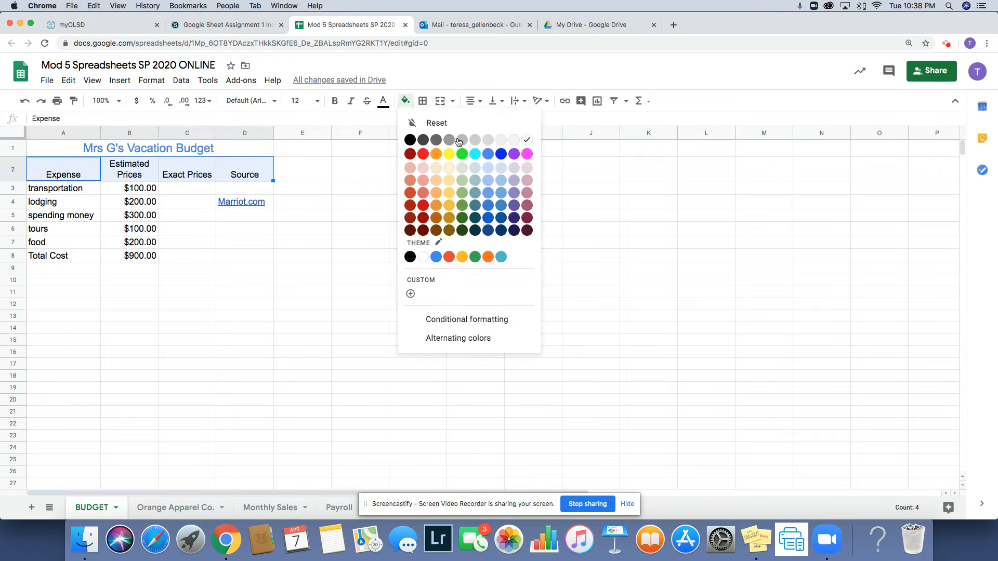
pyautogui.click(488, 182)
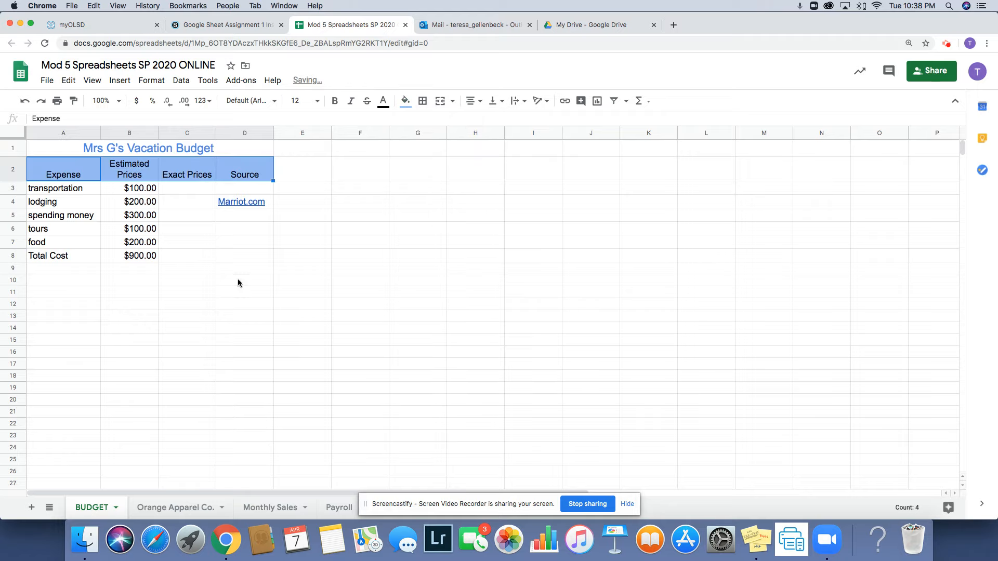
pyautogui.click(238, 279)
# - Apply borders to all cells of the budget table, from the title in A1 through D8
pyautogui.moveTo(67, 145); pyautogui.dragTo(218, 261)
pyautogui.click(423, 101)
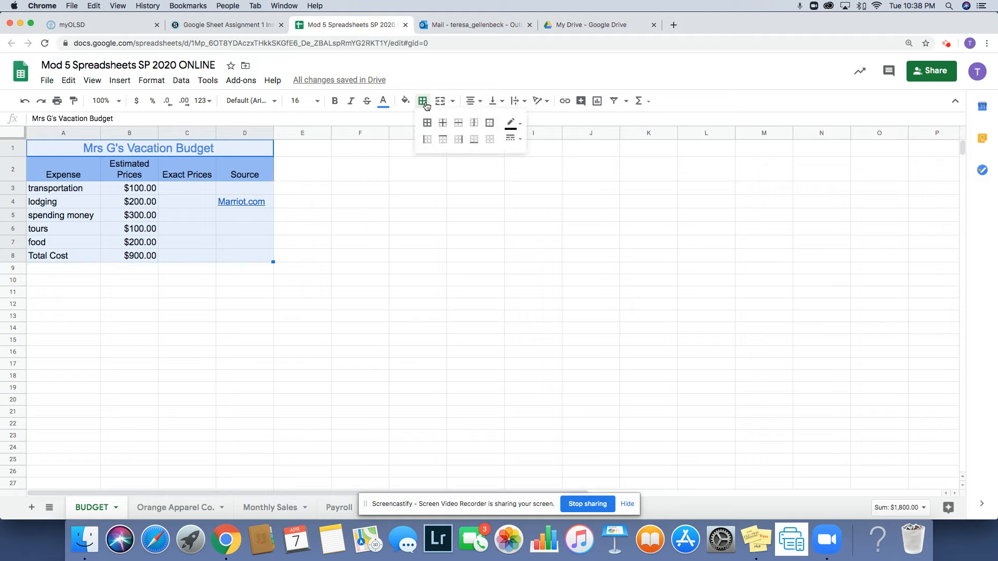
pyautogui.click(427, 123)
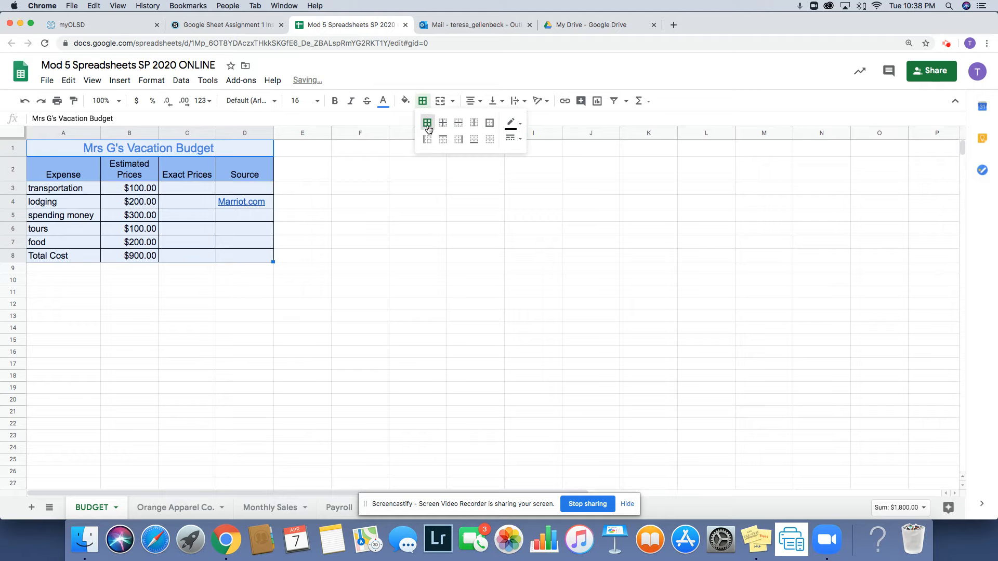
pyautogui.click(219, 340)
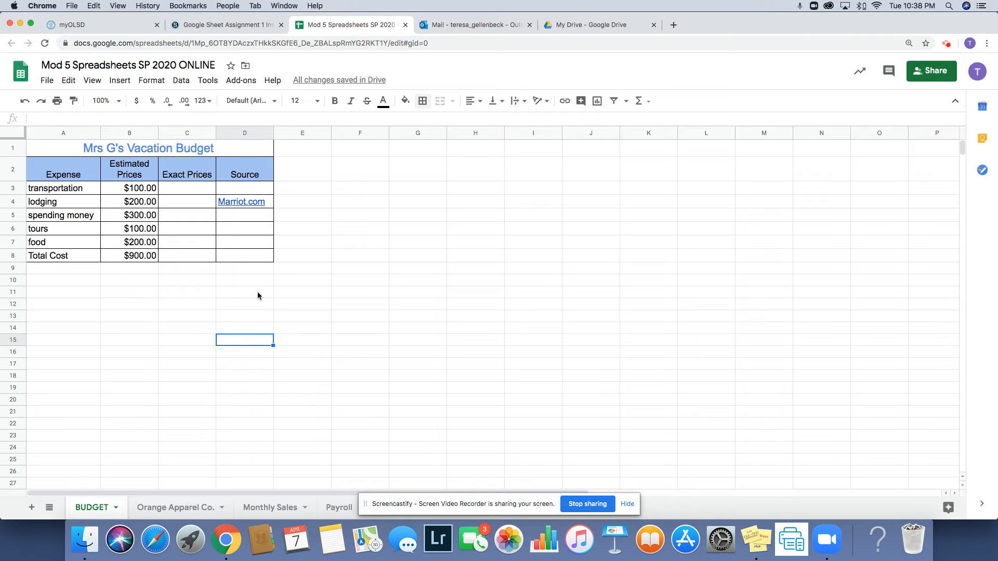
pyautogui.click(143, 257)
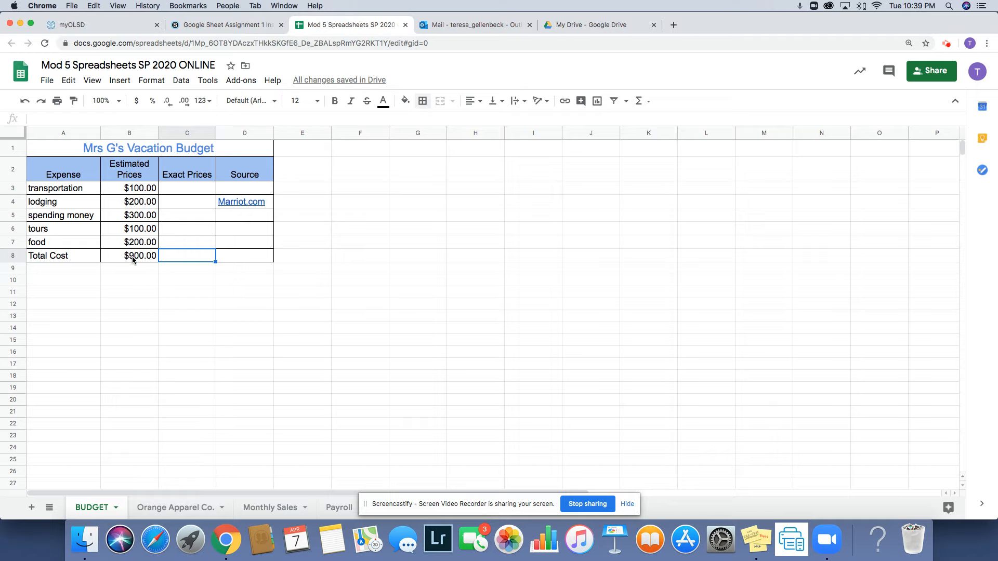
pyautogui.click(174, 260)
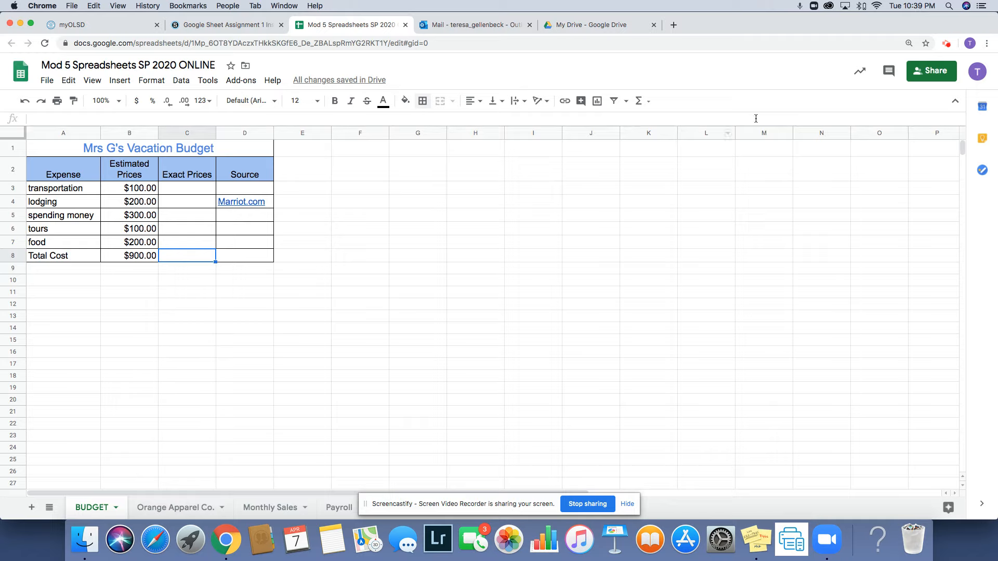
pyautogui.click(141, 261)
pyautogui.click(170, 259)
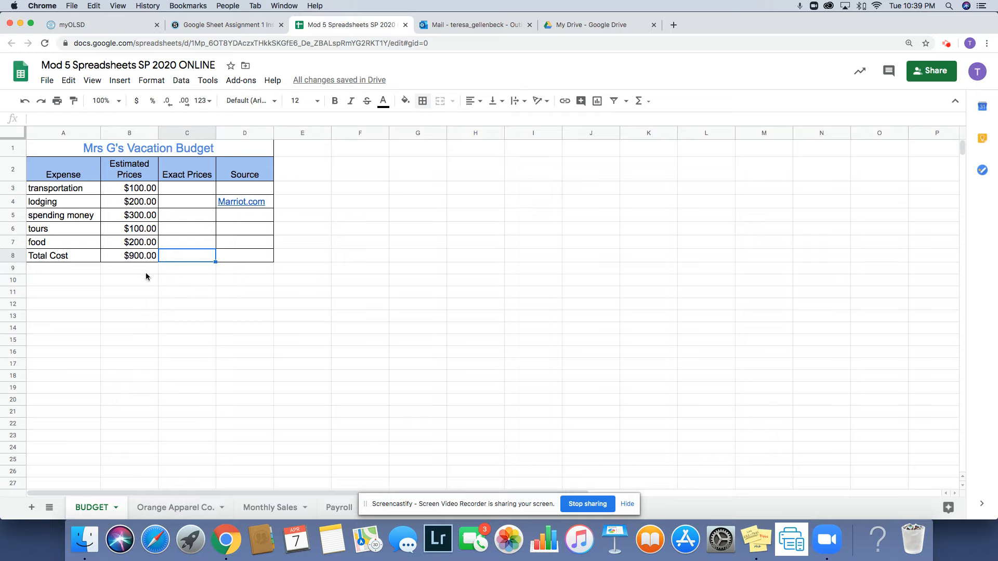